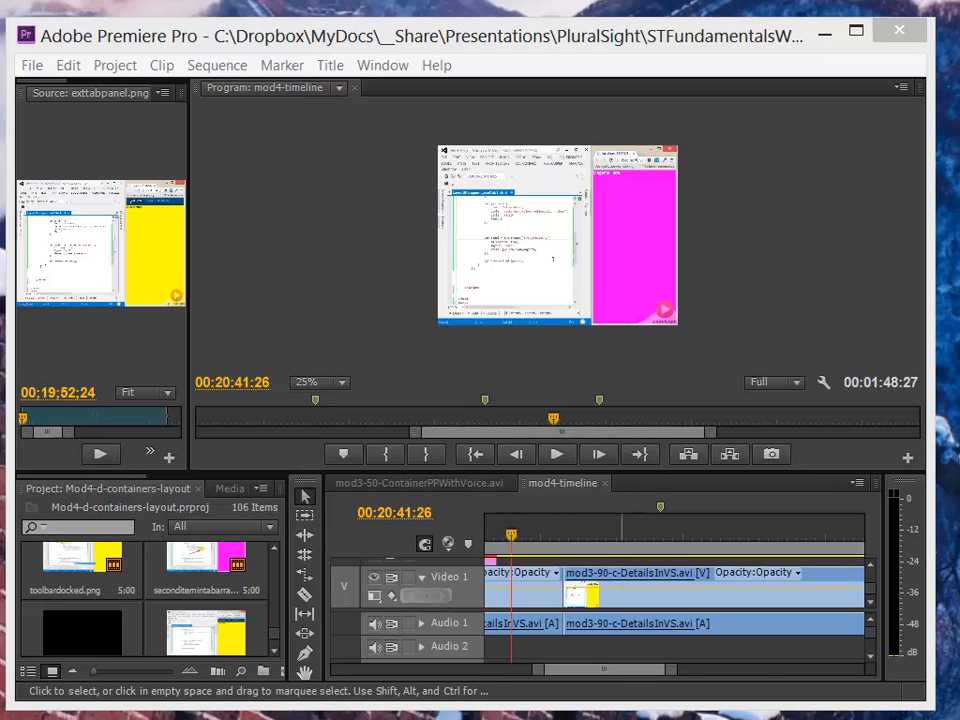
- Play the mod4-timeline sequence from about 00:20:36:09 to 00:20:48:18 to review the section with the magenta panel
click(555, 421)
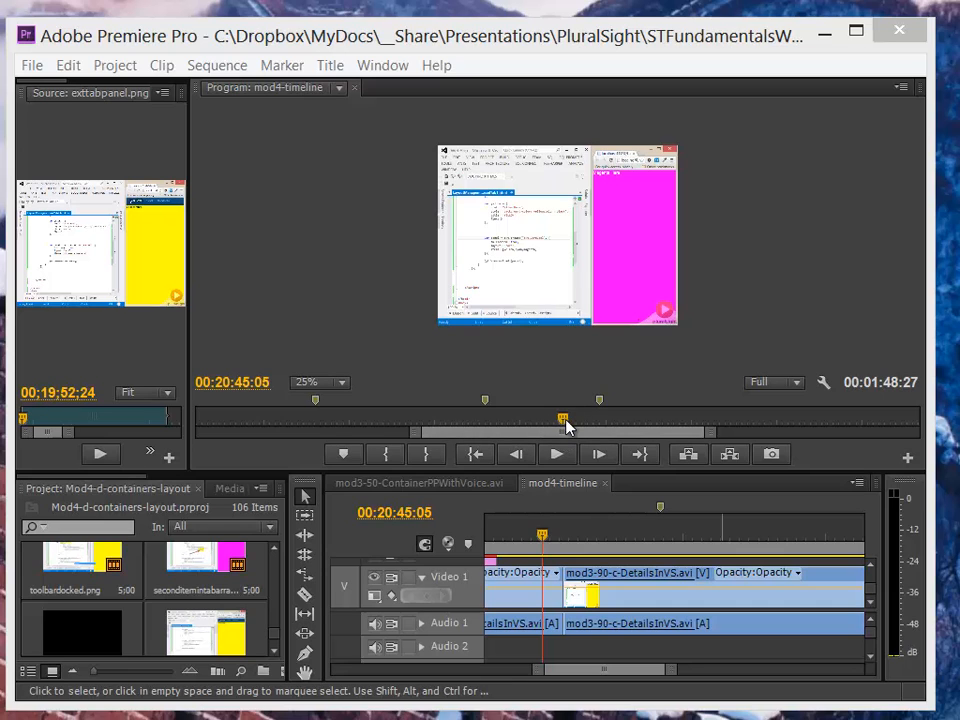
drag(566, 427, 543, 433)
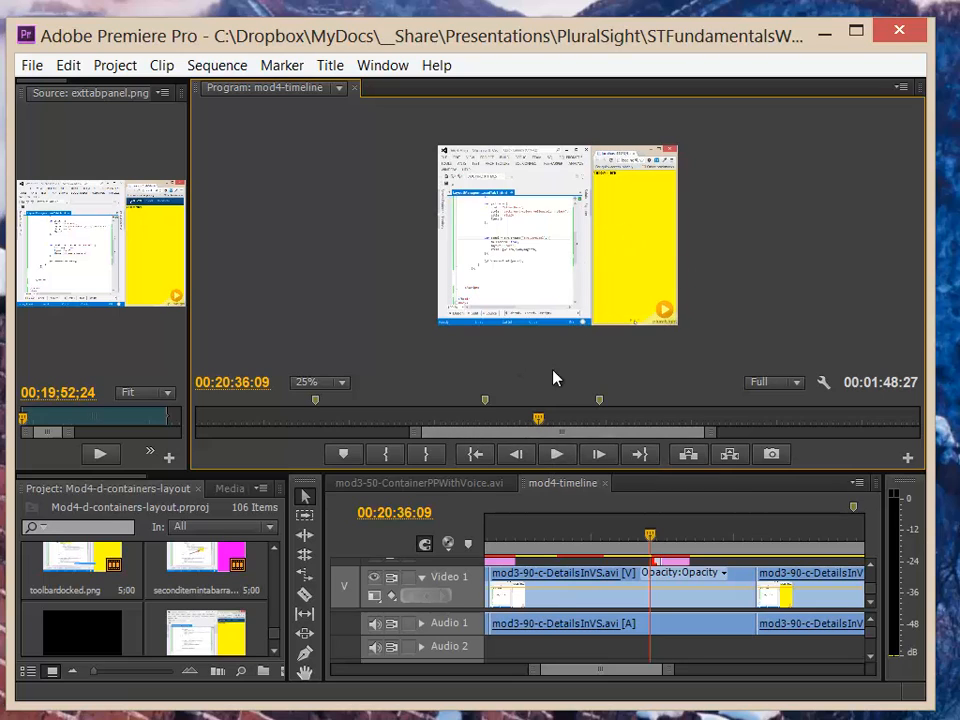
click(558, 455)
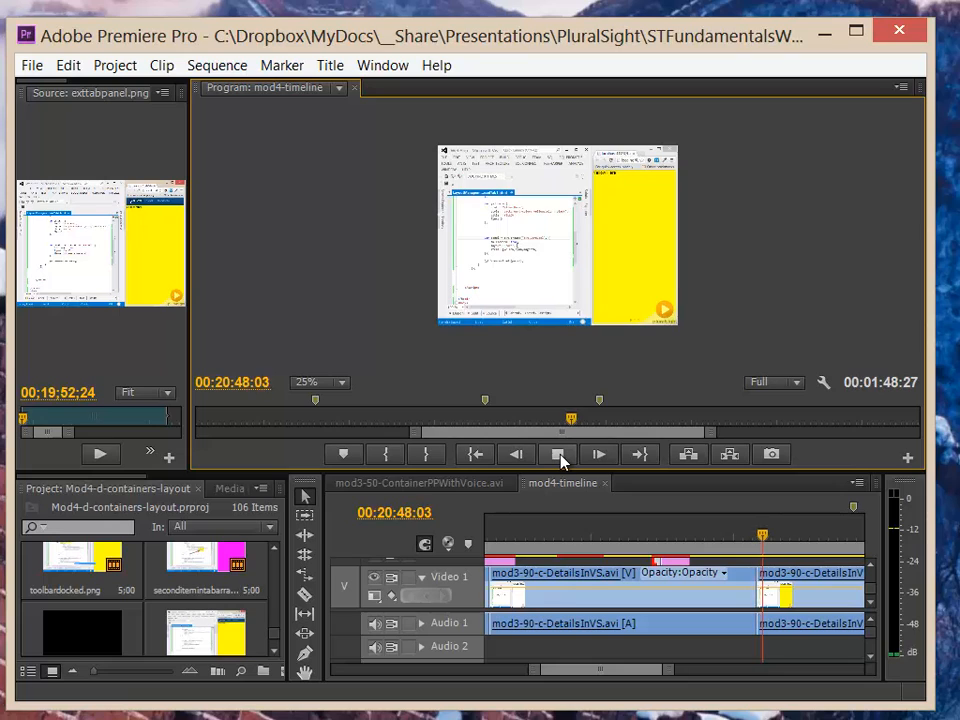
click(561, 459)
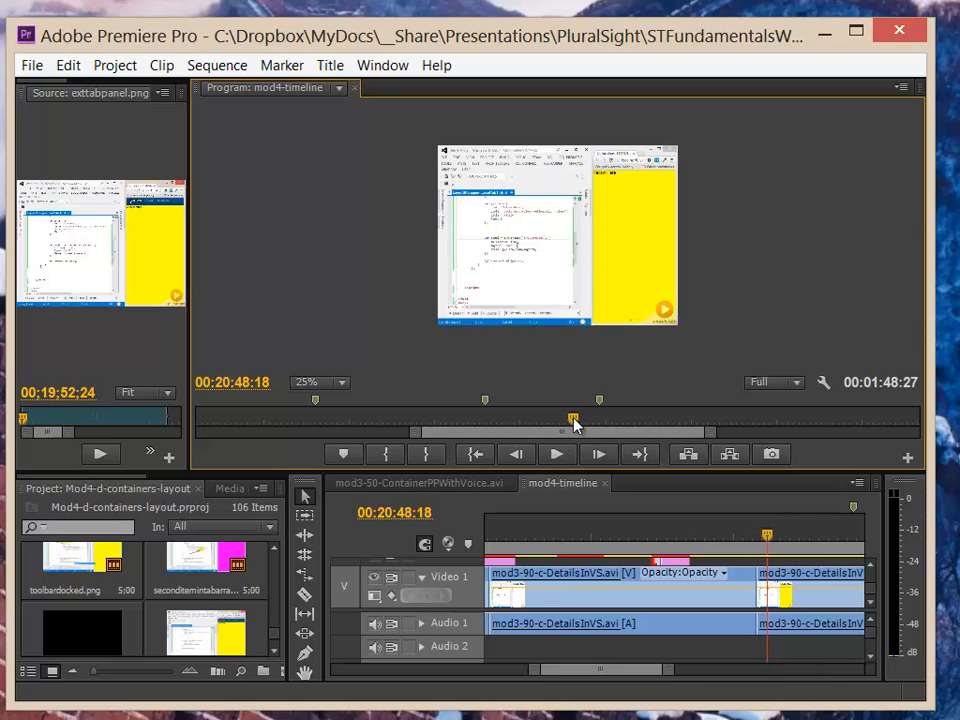
- Add sequence markers at 00:20:46:15 and 00:20:41:17 to delimit the magenta panel section
drag(573, 424, 568, 425)
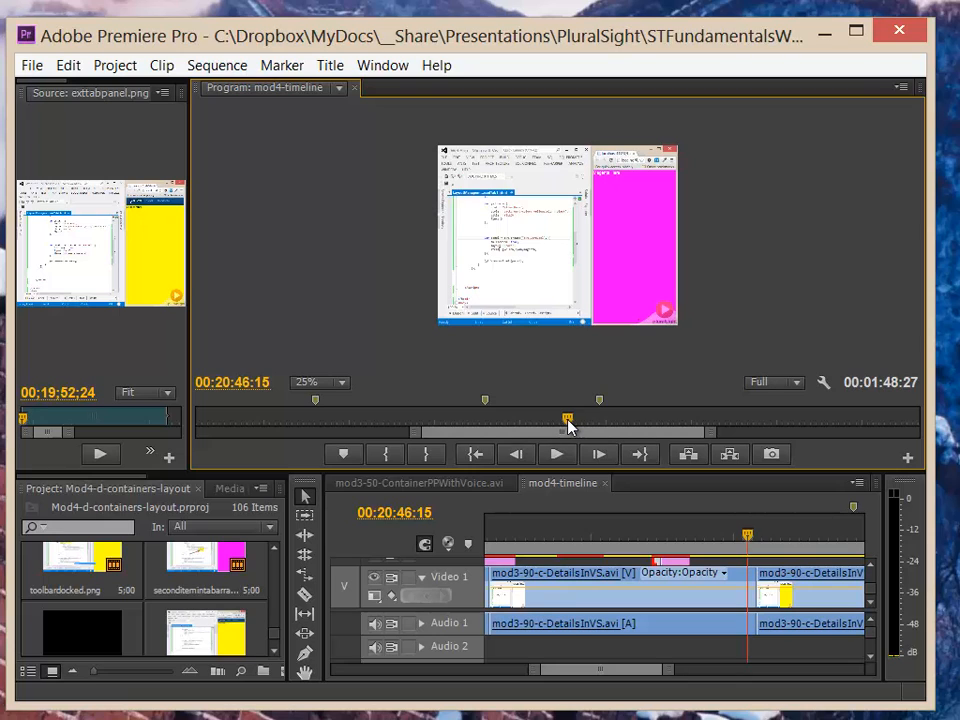
key(m)
mouse_move(568, 425)
mouse_down()
mouse_move(530, 426)
mouse_move(566, 426)
mouse_move(555, 425)
mouse_up()
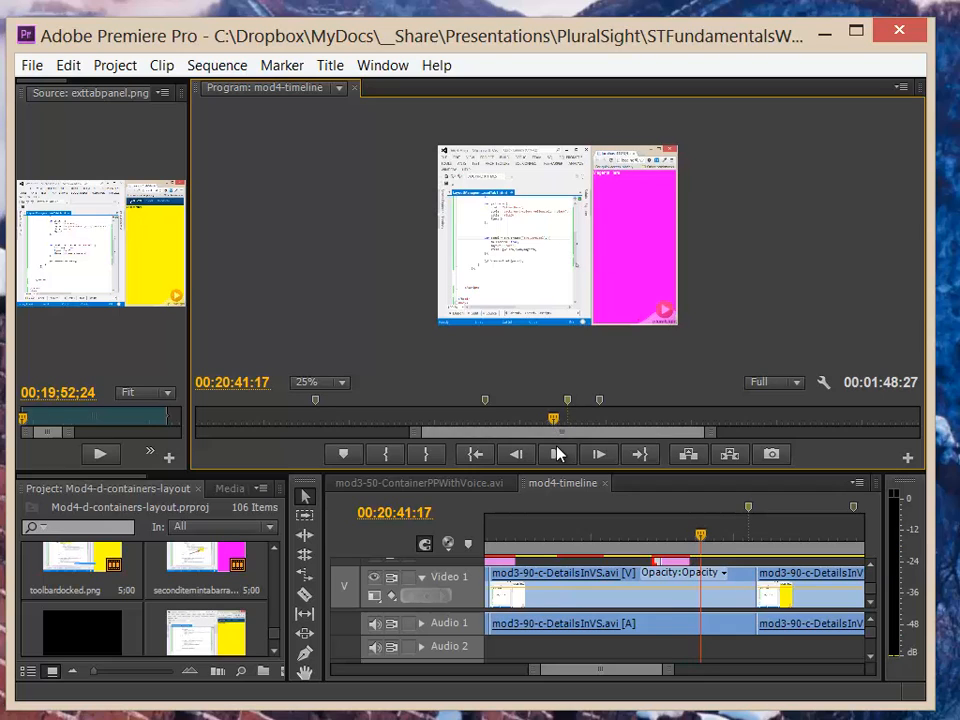
key(m)
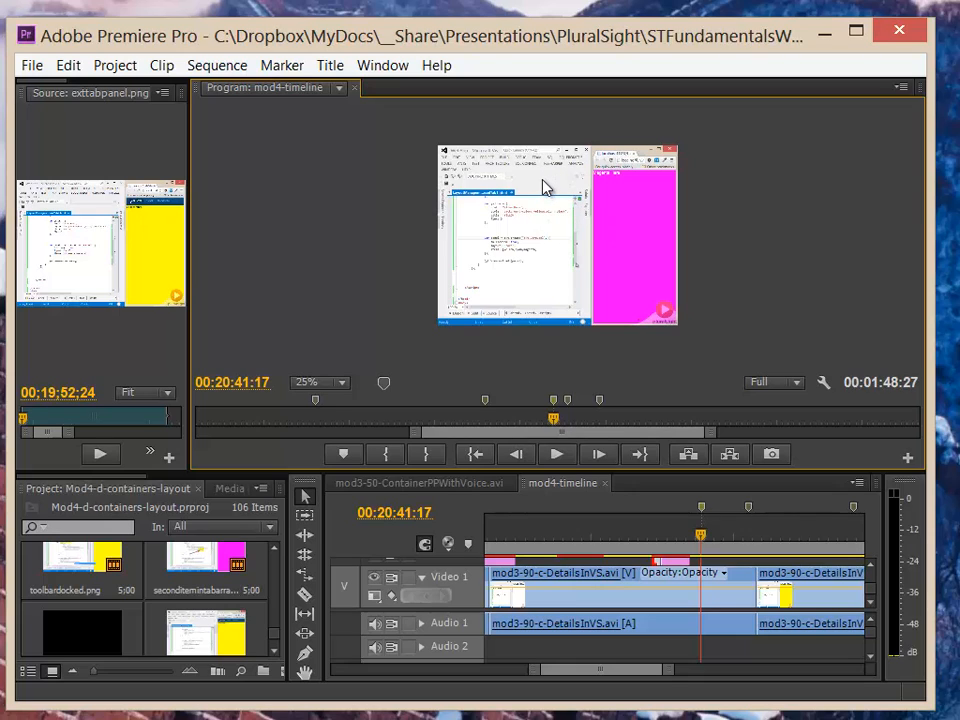
- Export the current frame at 00:20:41:17 as a PNG named magentaoverlay
click(772, 455)
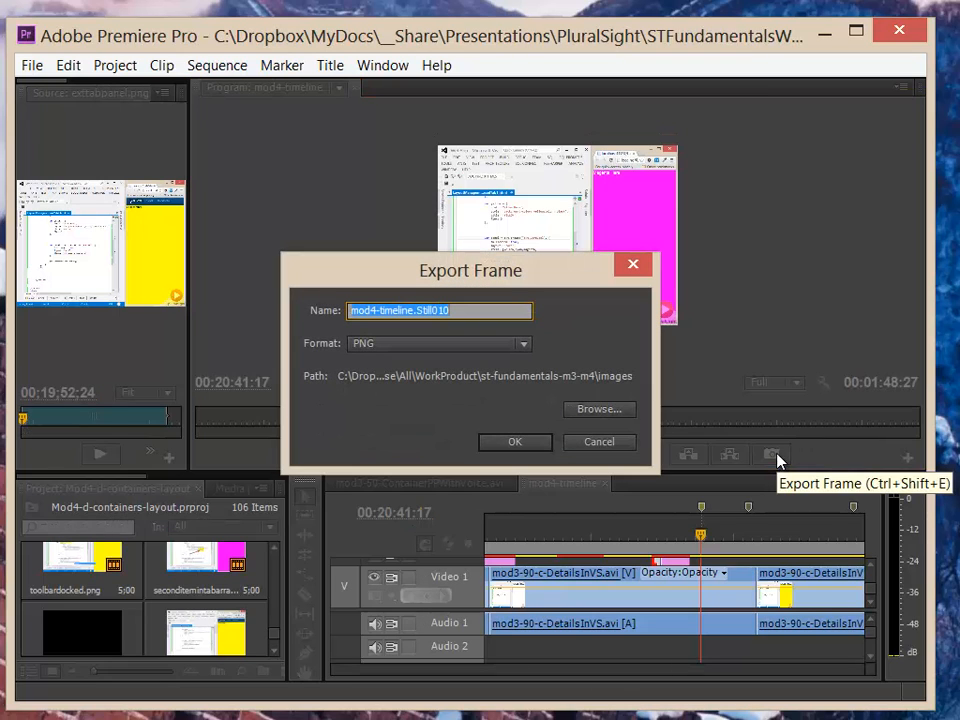
text(magentaoverlay)
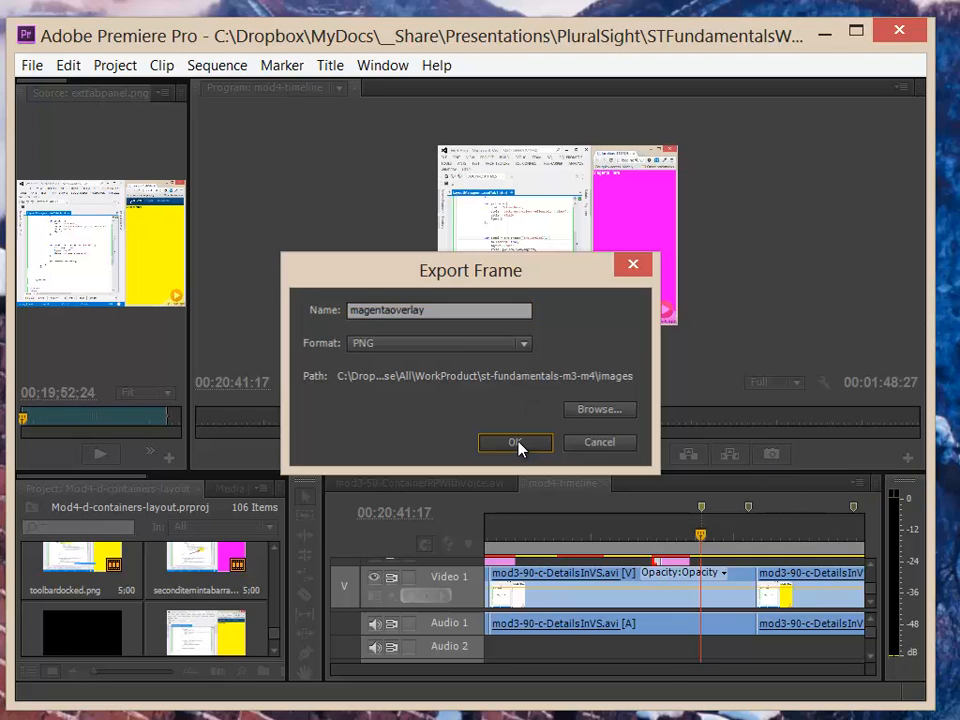
click(518, 447)
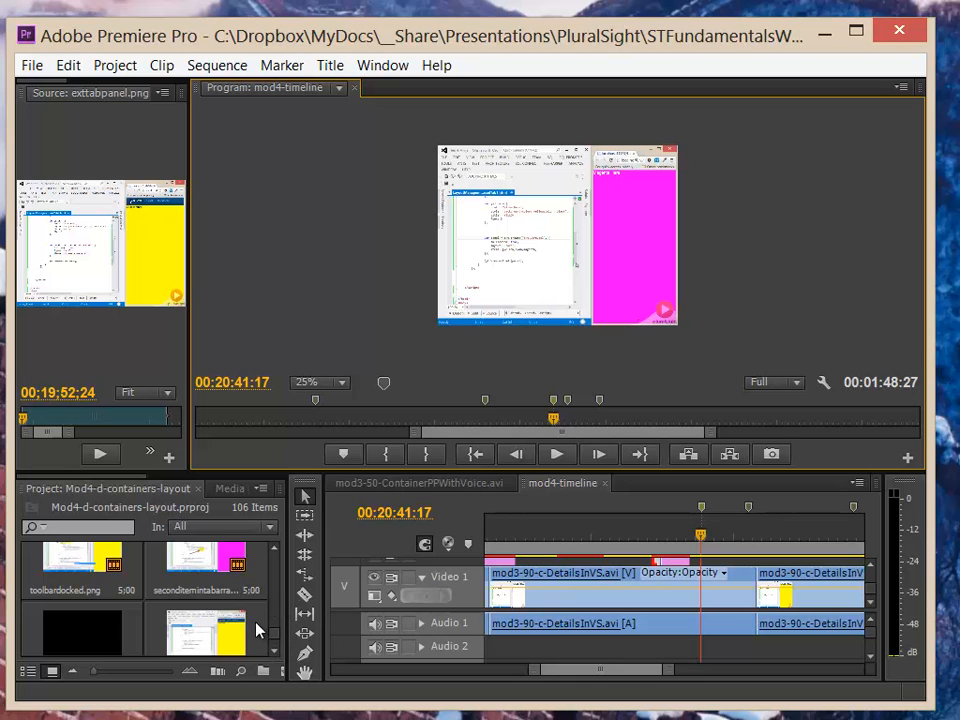
- Import magentaoverlay.png from the images folder into the project
drag(275, 629, 277, 660)
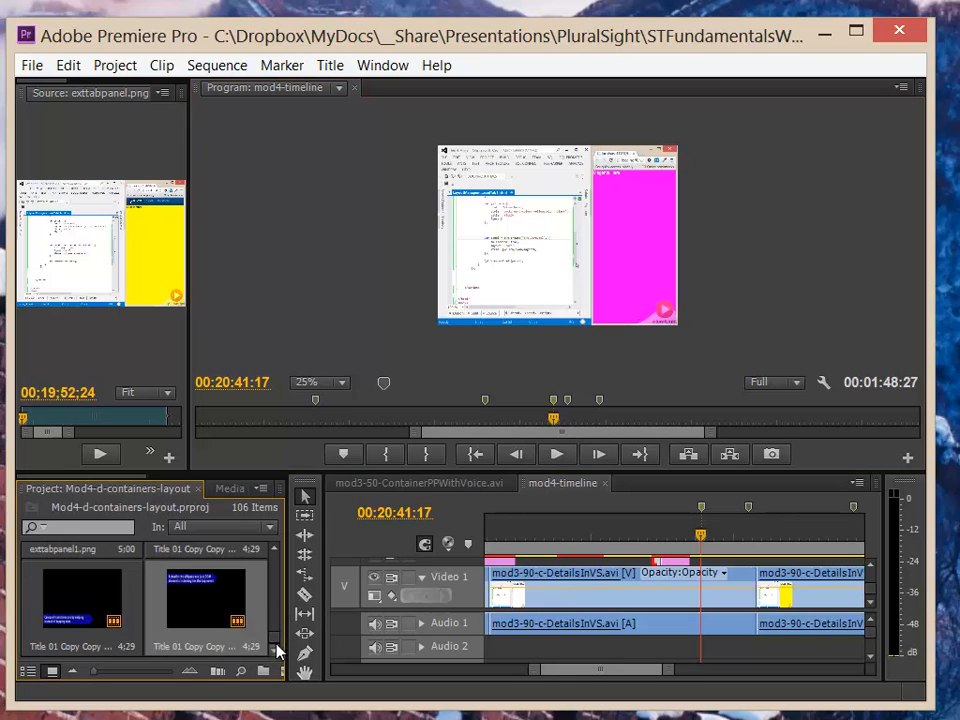
right_click(226, 516)
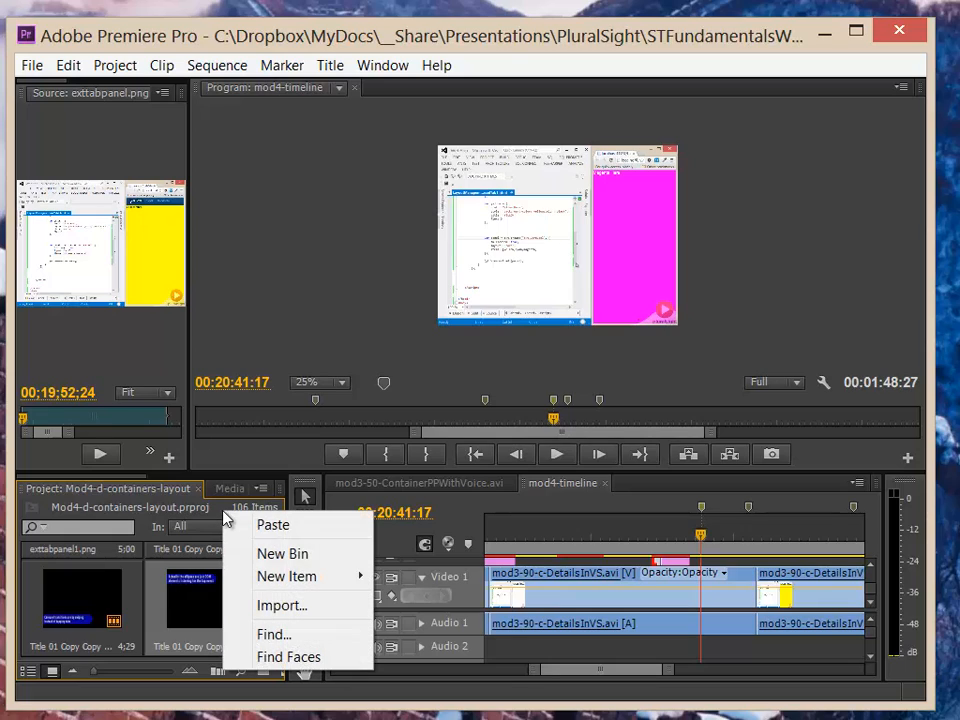
click(268, 605)
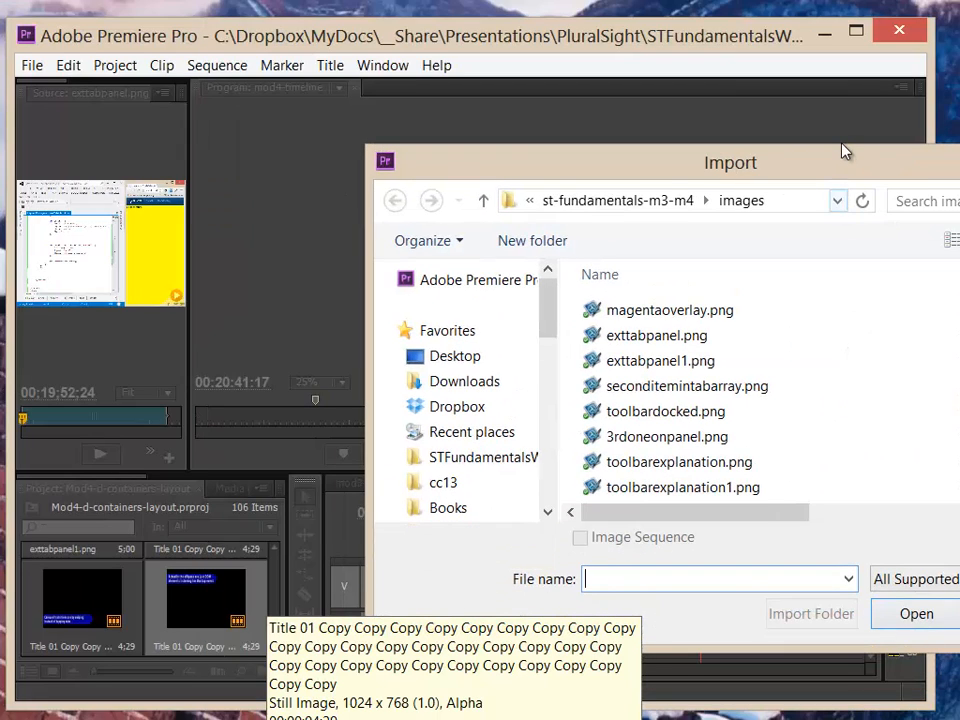
drag(838, 165, 560, 145)
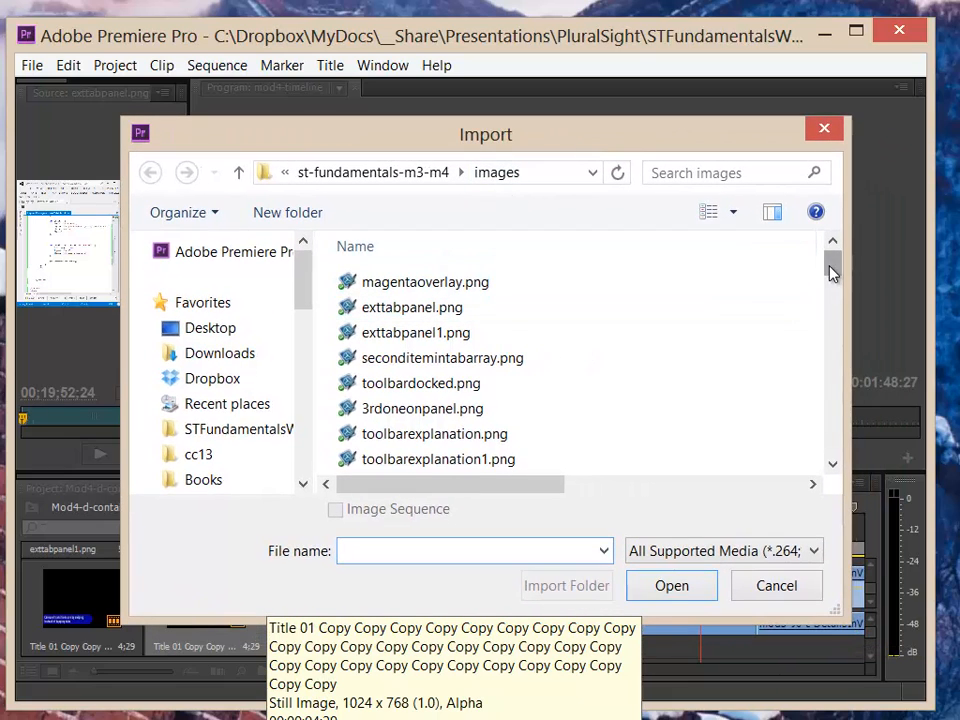
double_click(462, 291)
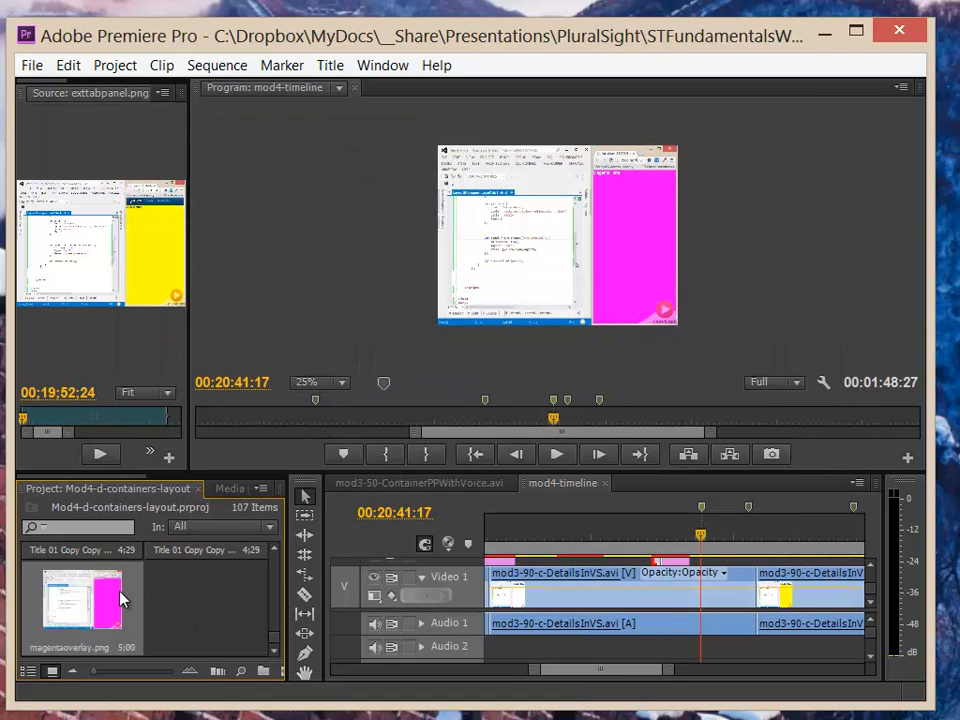
- Open the original of magentaoverlay.png for editing in Snagit Editor and enlarge the canvas area
right_click(103, 610)
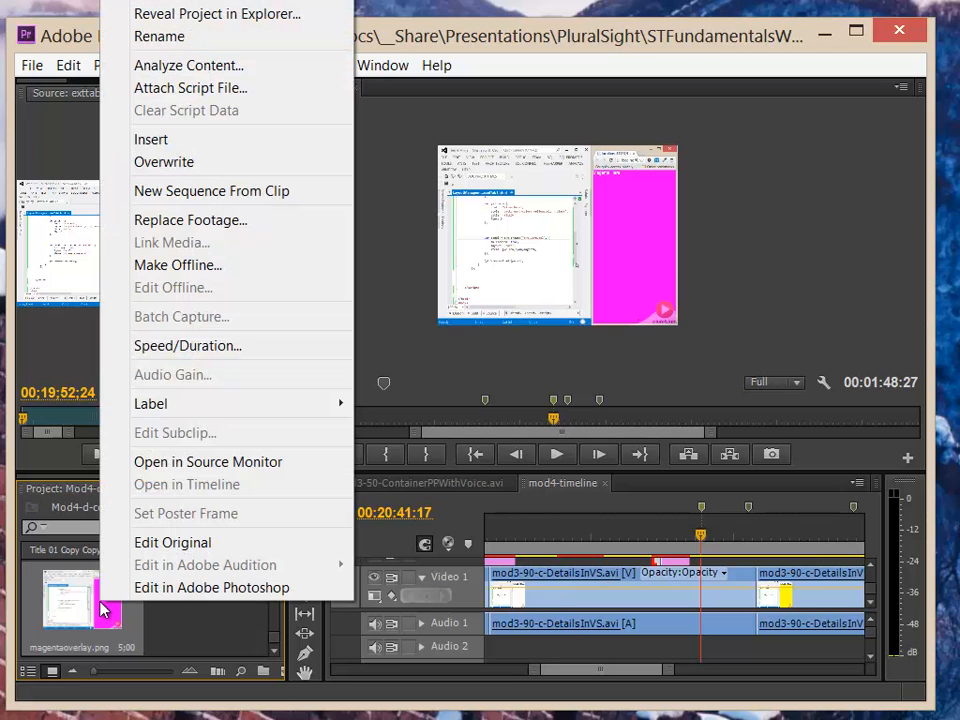
click(147, 545)
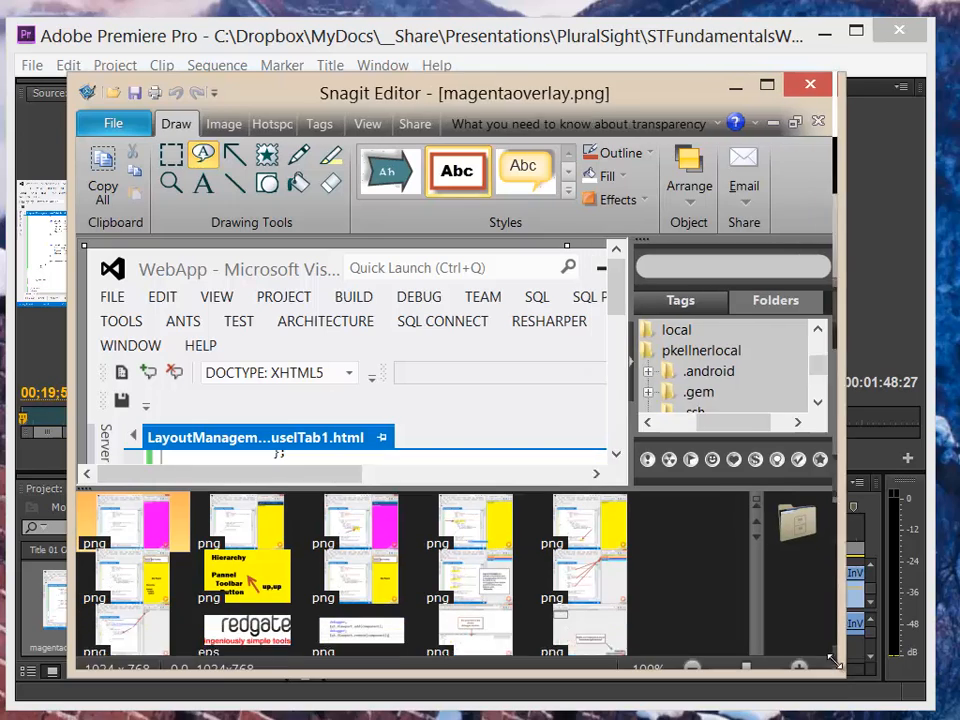
mouse_move(641, 490)
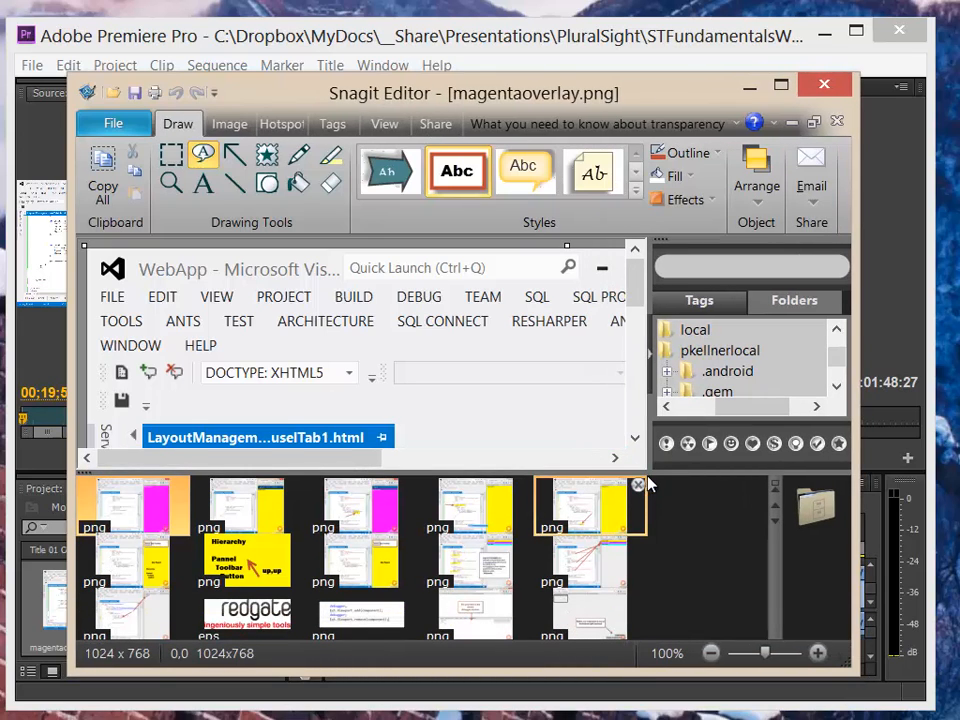
drag(647, 478, 650, 585)
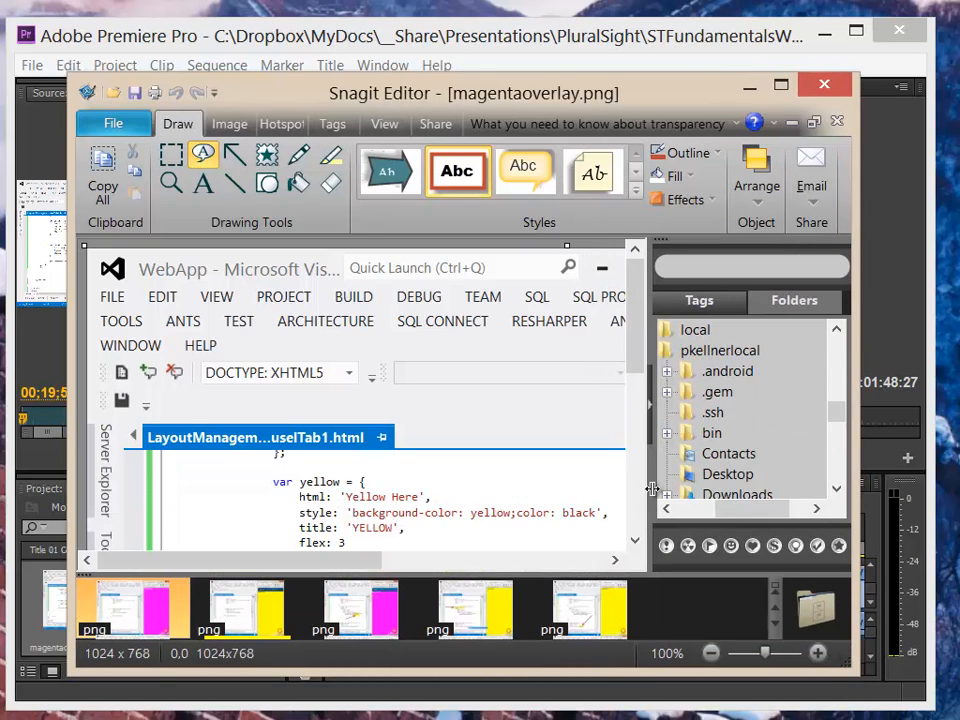
- Draw a red arrow pointing down at "Ext.Carousel" in the code of the image
drag(360, 560, 415, 562)
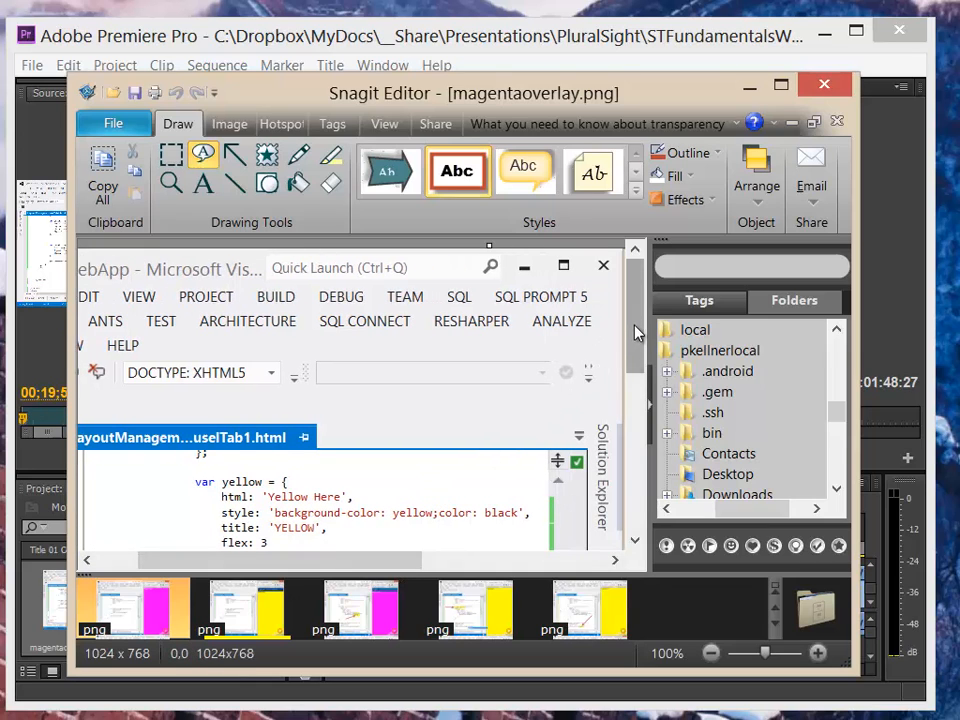
drag(636, 333, 628, 403)
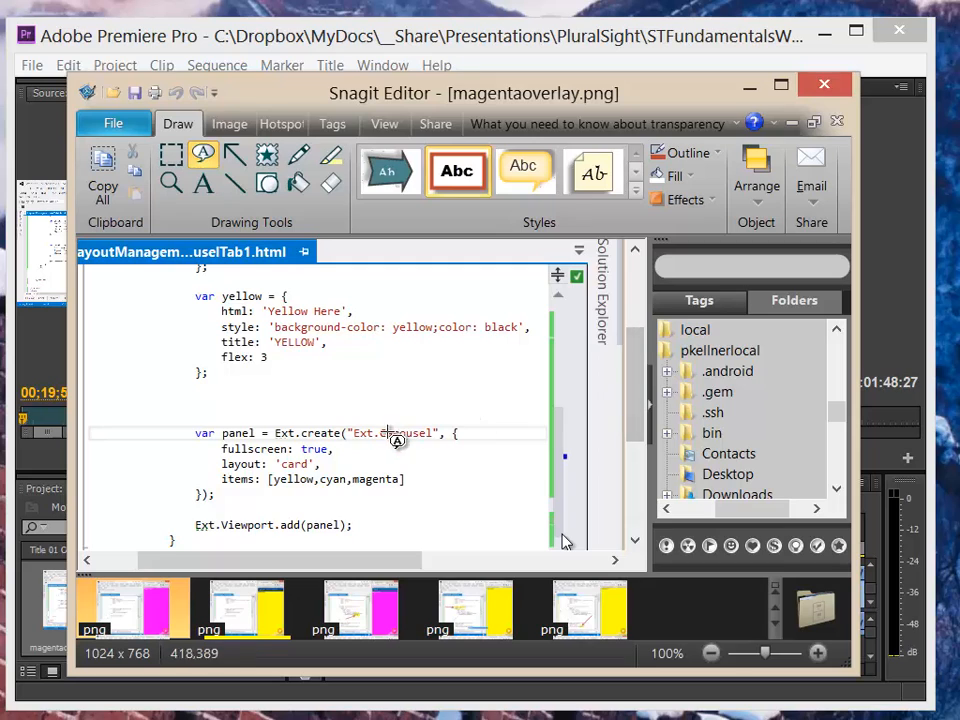
click(236, 163)
drag(478, 352, 414, 415)
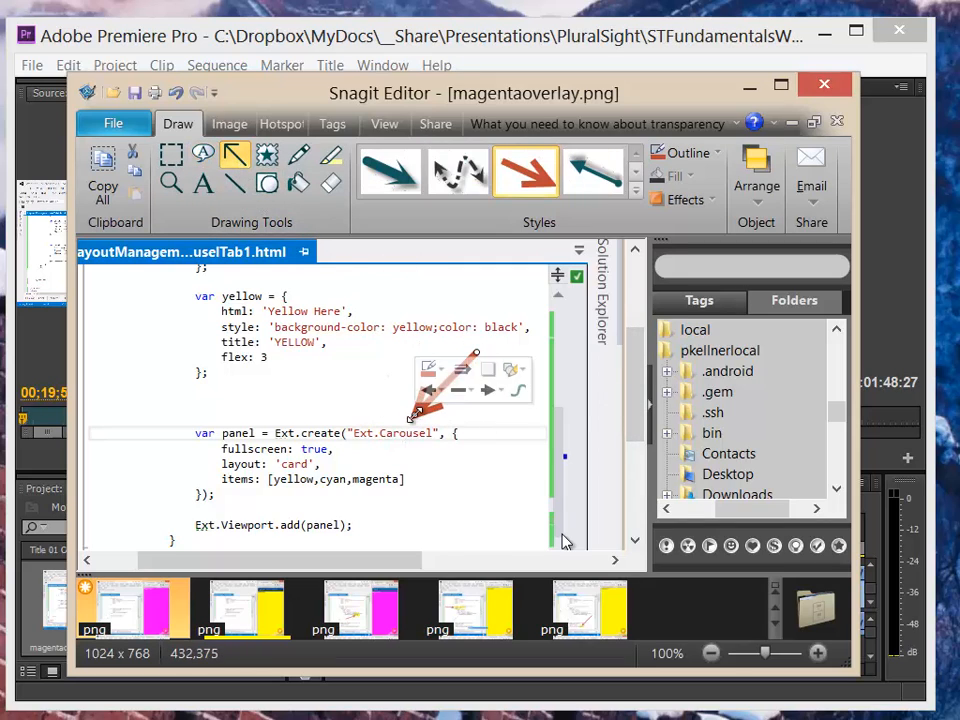
- Highlight "Ext.Carousel" in yellow, then save the image and close Snagit Editor
click(331, 155)
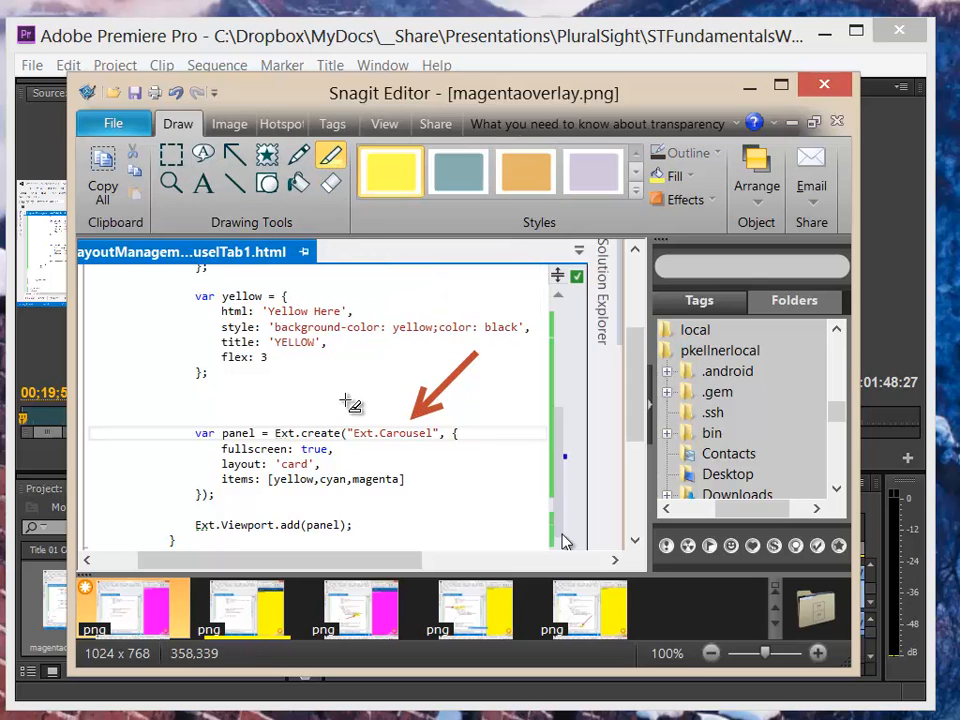
drag(334, 426, 477, 450)
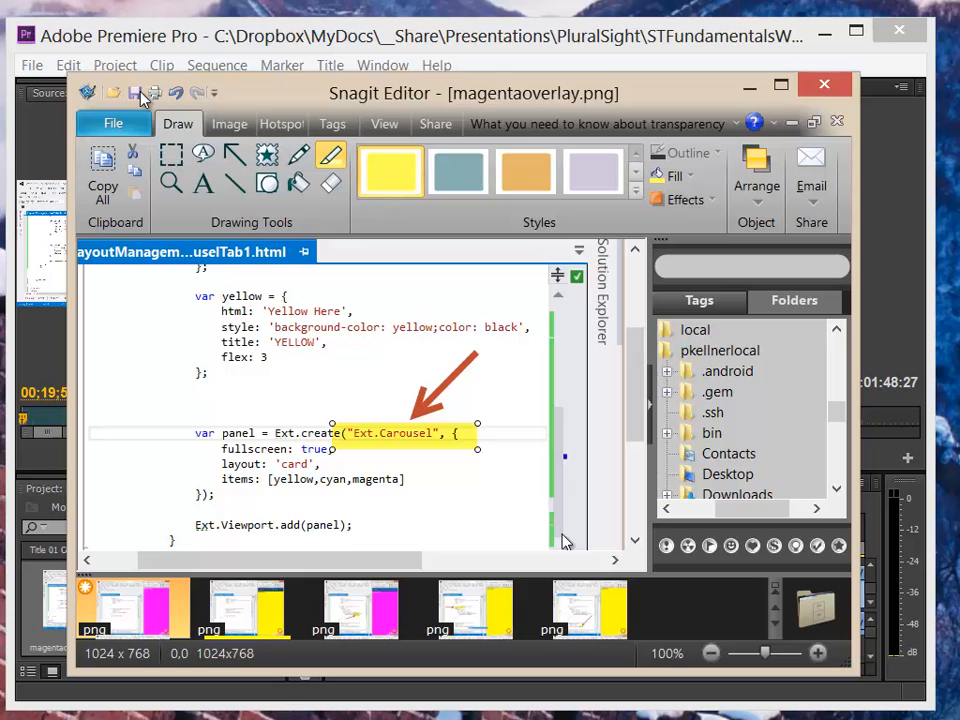
click(829, 88)
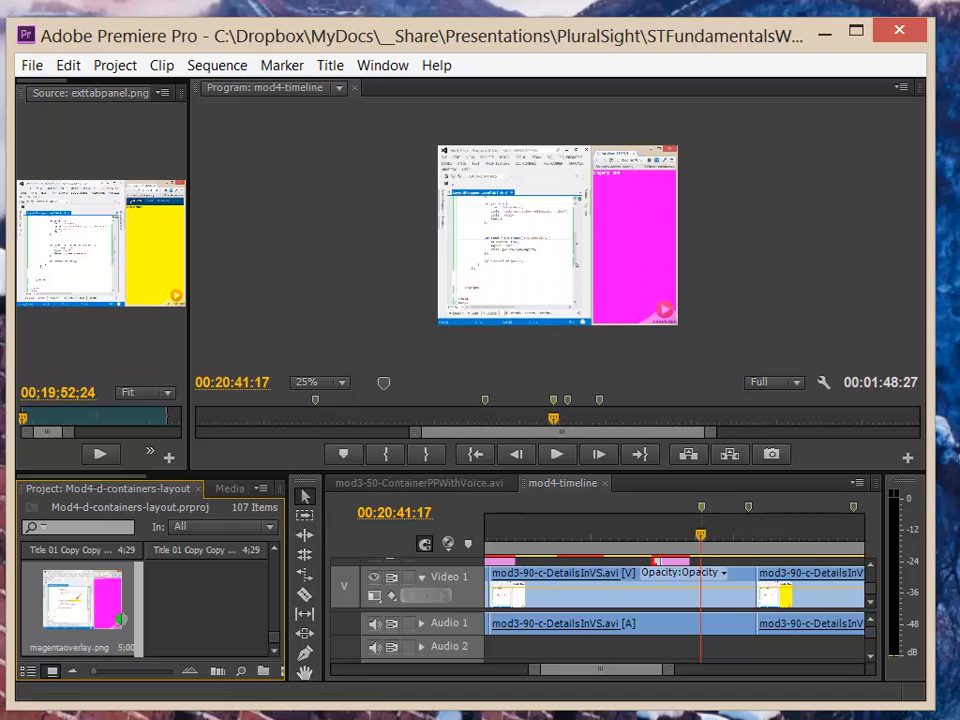
drag(102, 620, 714, 572)
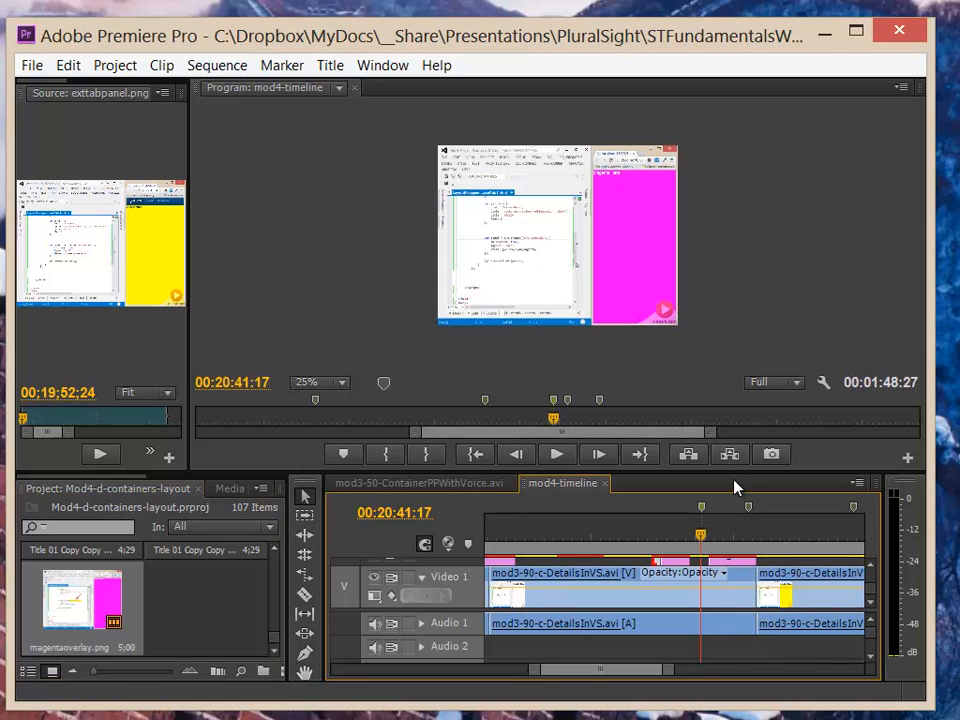
drag(734, 471, 698, 291)
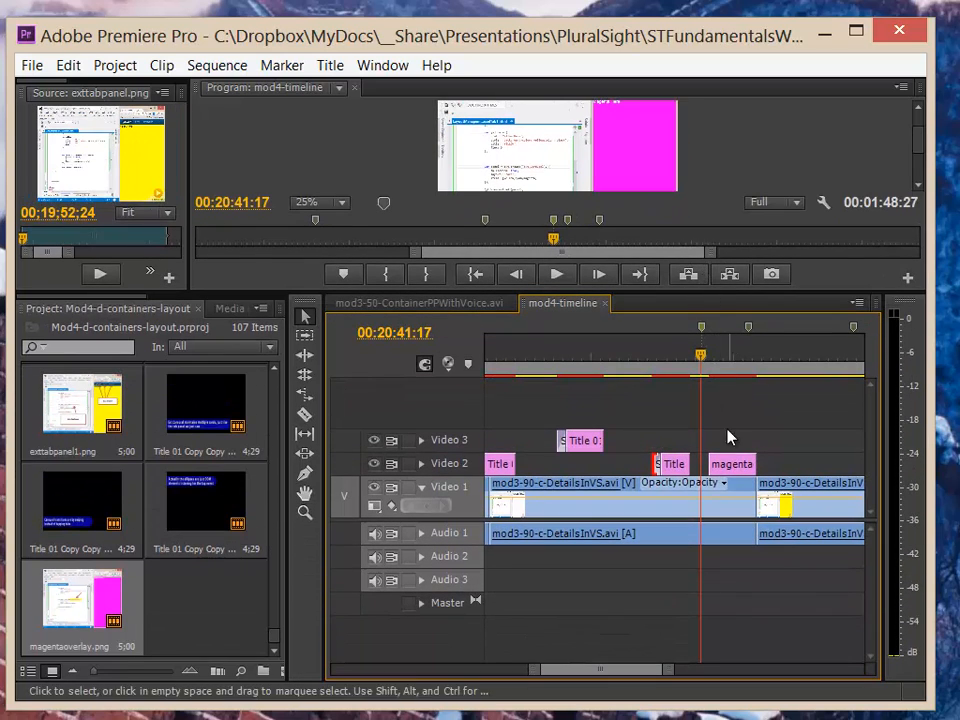
click(65, 63)
click(45, 91)
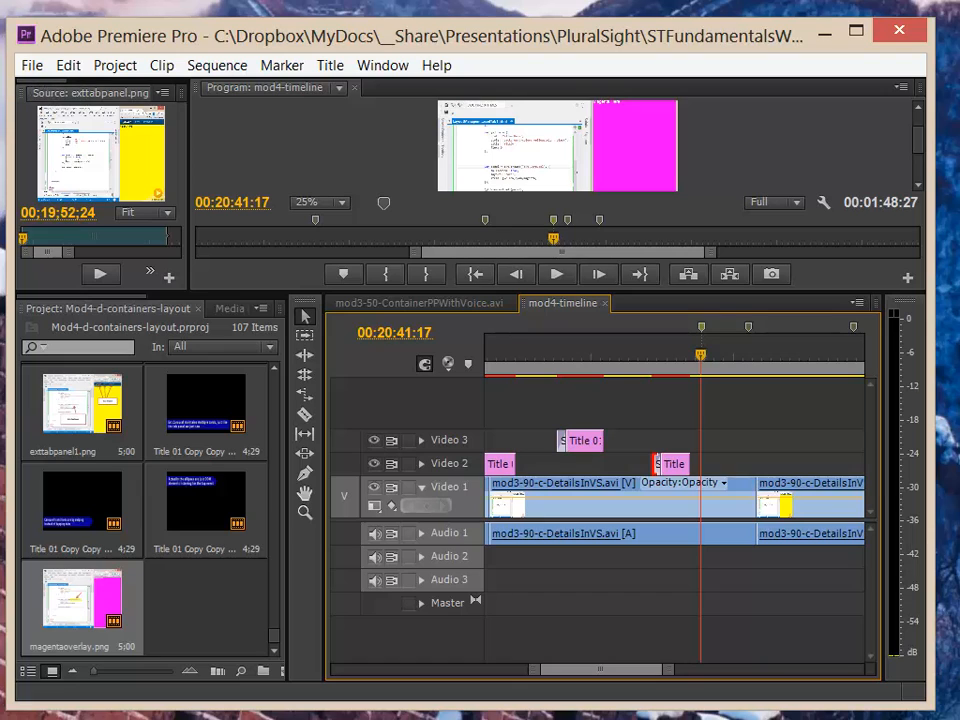
- Place magentaoverlay.png on Video 2 starting at 00:20:41:17 between the two new markers, and enlarge the Program monitor
drag(76, 604, 752, 468)
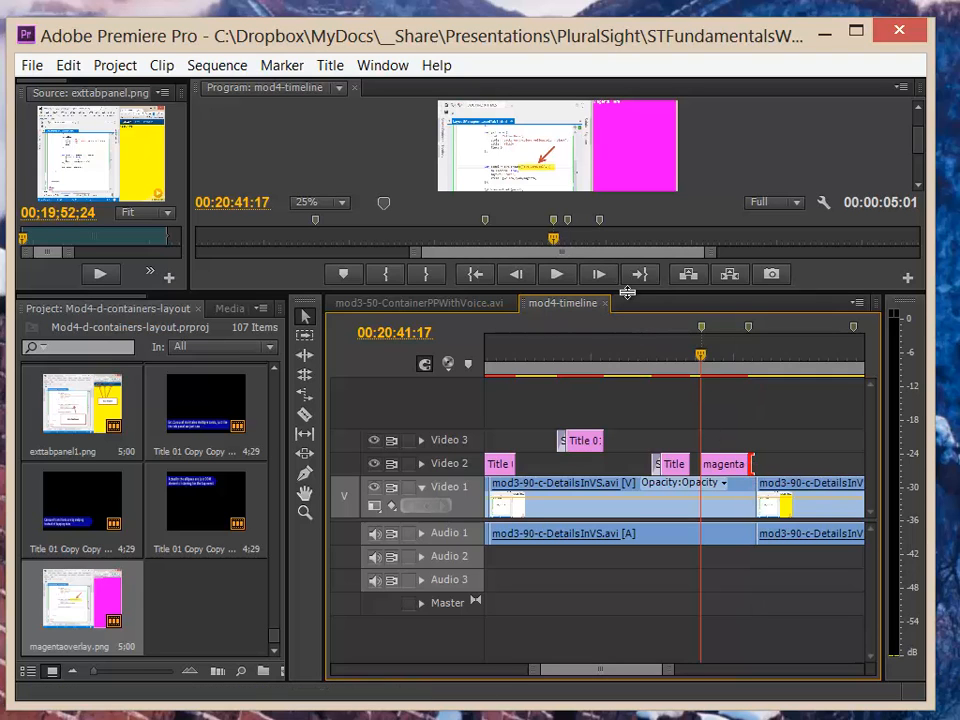
drag(627, 292, 607, 612)
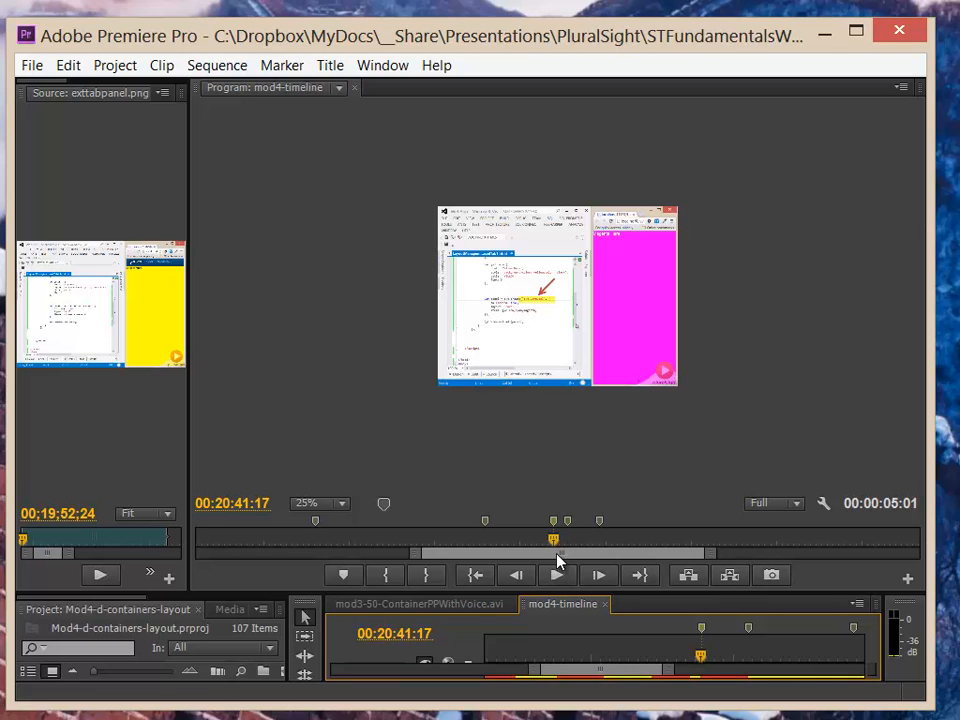
- Play the sequence from 00:20:39:17 to about 00:20:48:24 to review the annotated still over the video
drag(555, 541, 550, 545)
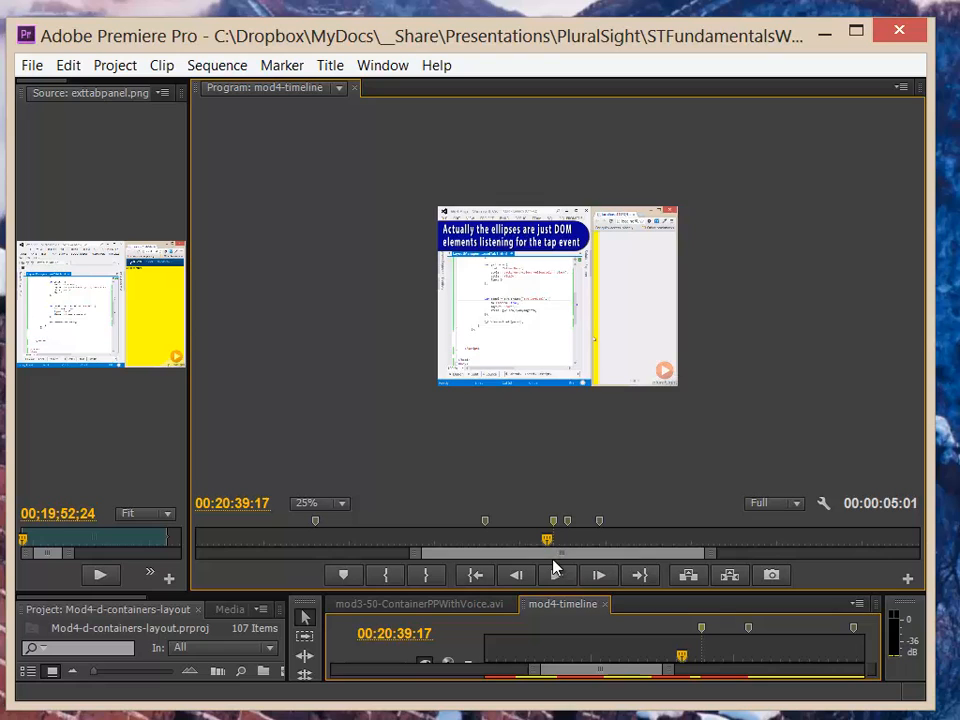
click(557, 575)
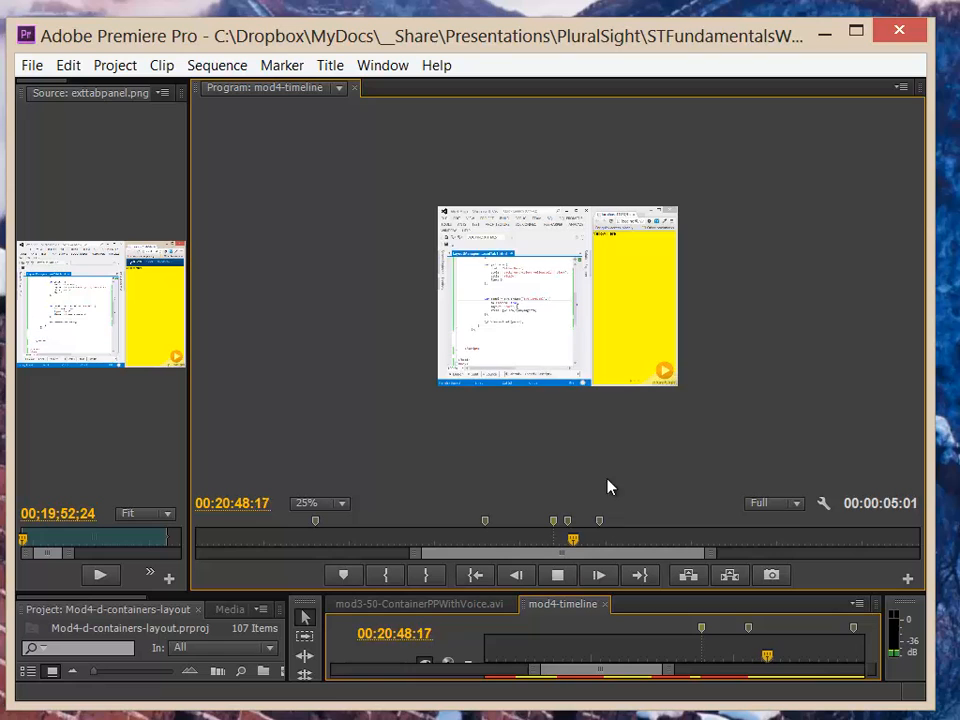
mouse_move(578, 545)
mouse_down()
mouse_move(546, 544)
mouse_move(575, 543)
mouse_up()
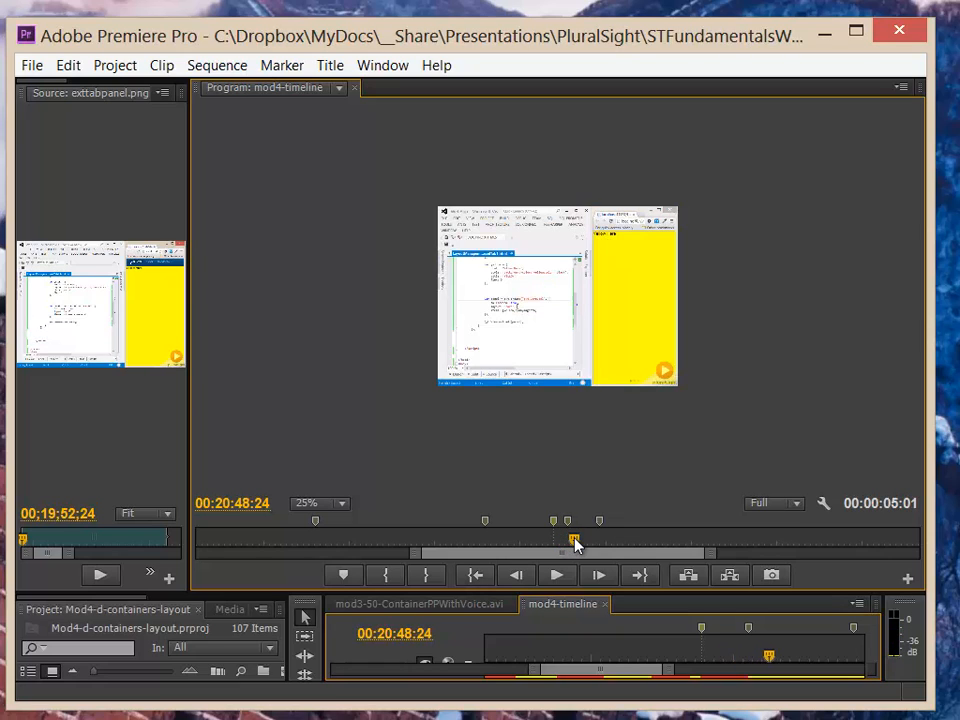